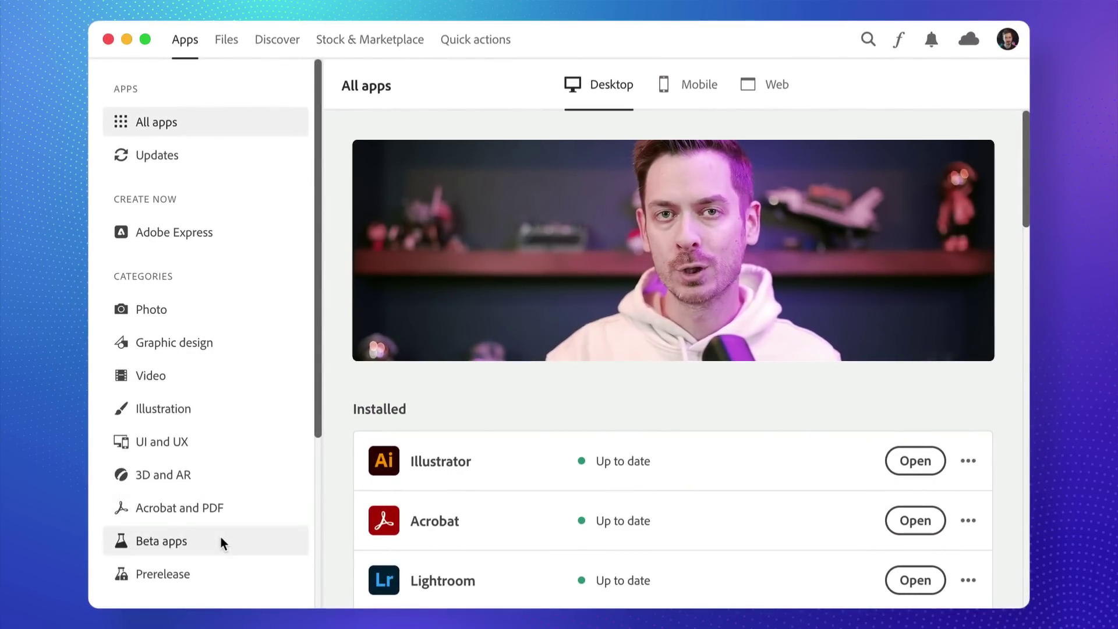
Step: Show the Beta apps category in Creative Cloud to list Photoshop (Beta)
{"action": "left_click", "coordinate": [221, 538]}
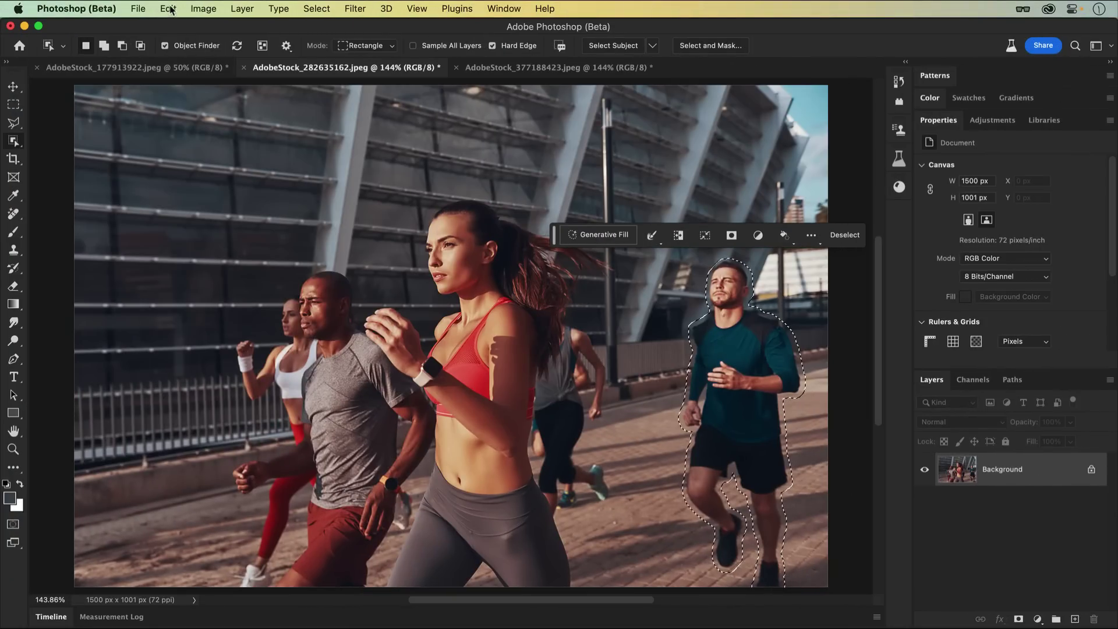
Step: Bring up the Edit > Fill options for the selected runner in the runners photo
{"action": "left_click", "coordinate": [168, 8]}
{"action": "left_click", "coordinate": [203, 225]}
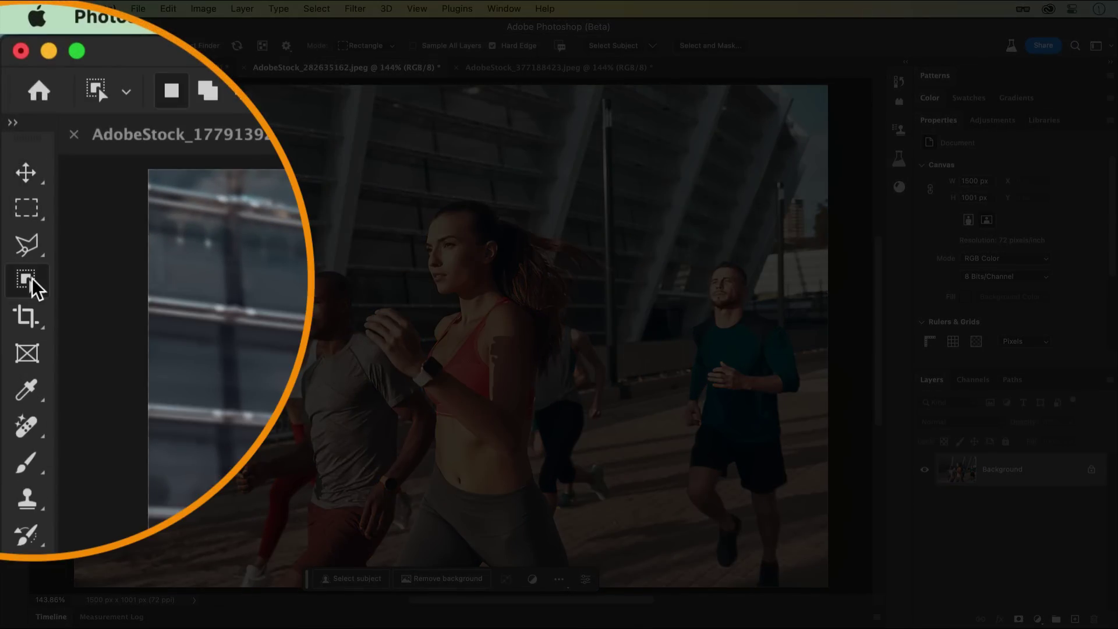
Step: Select the man on the right with Object Selection and expand the selection by 10 px
{"action": "right_click", "coordinate": [14, 141]}
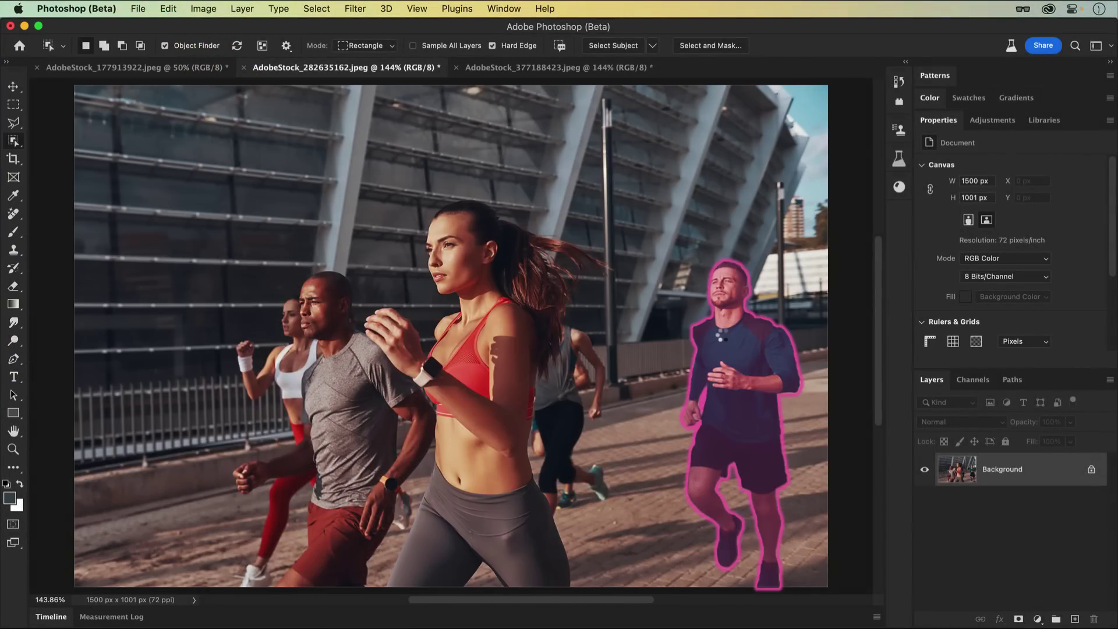
{"action": "left_click", "coordinate": [726, 340]}
{"action": "left_click", "coordinate": [690, 121]}
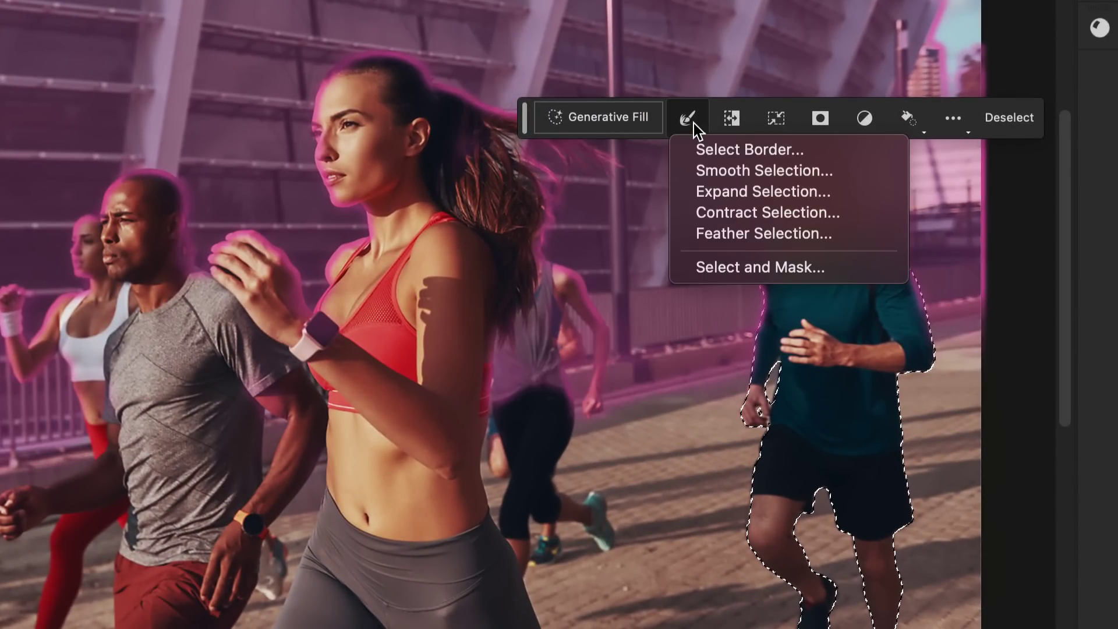
{"action": "left_click", "coordinate": [721, 188]}
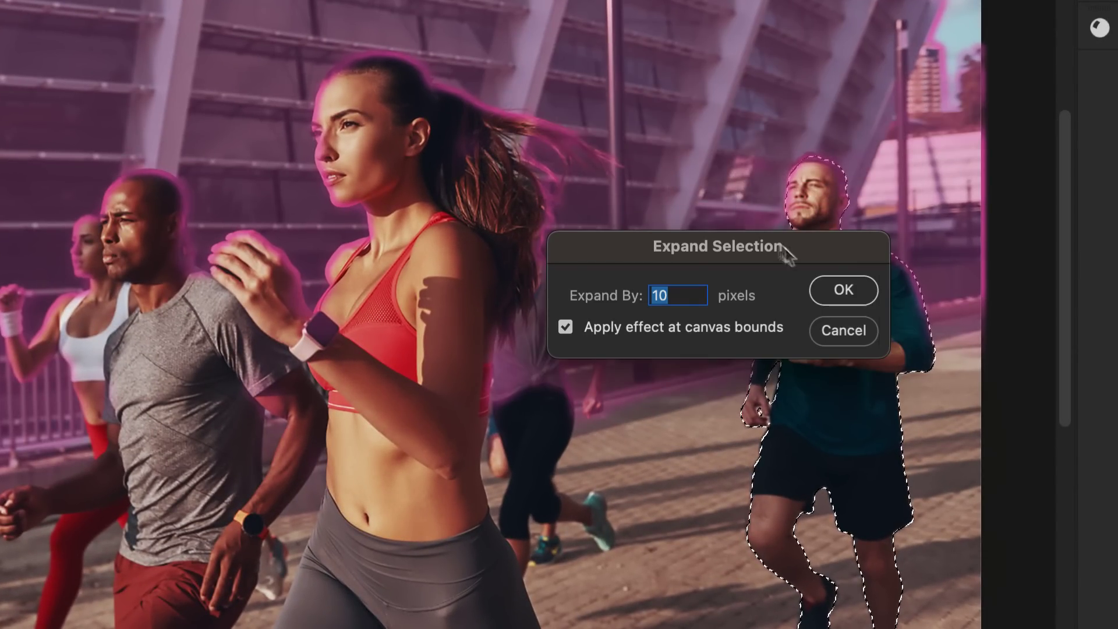
{"action": "left_click", "coordinate": [854, 289]}
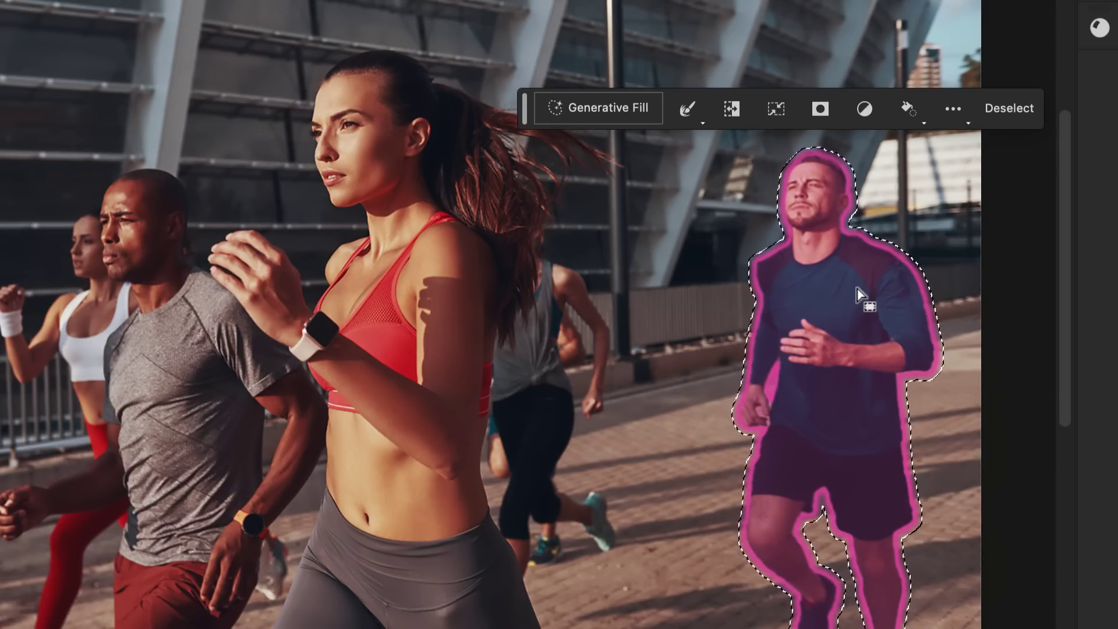
Step: Run Generative Fill on the expanded selection with an empty prompt
{"action": "left_click", "coordinate": [732, 108]}
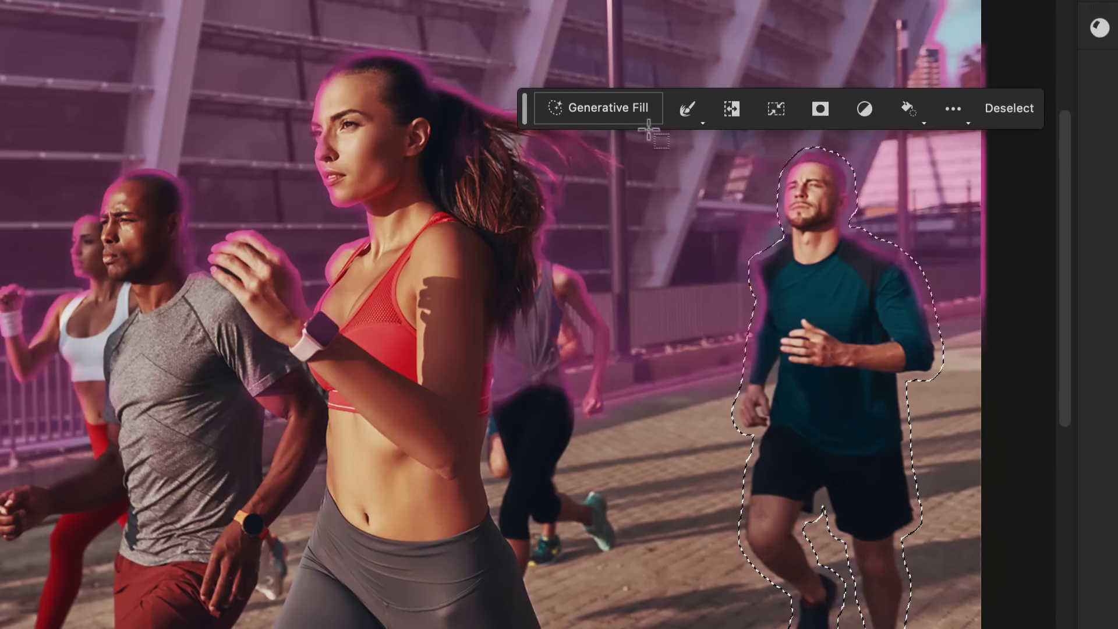
{"action": "left_click", "coordinate": [644, 114]}
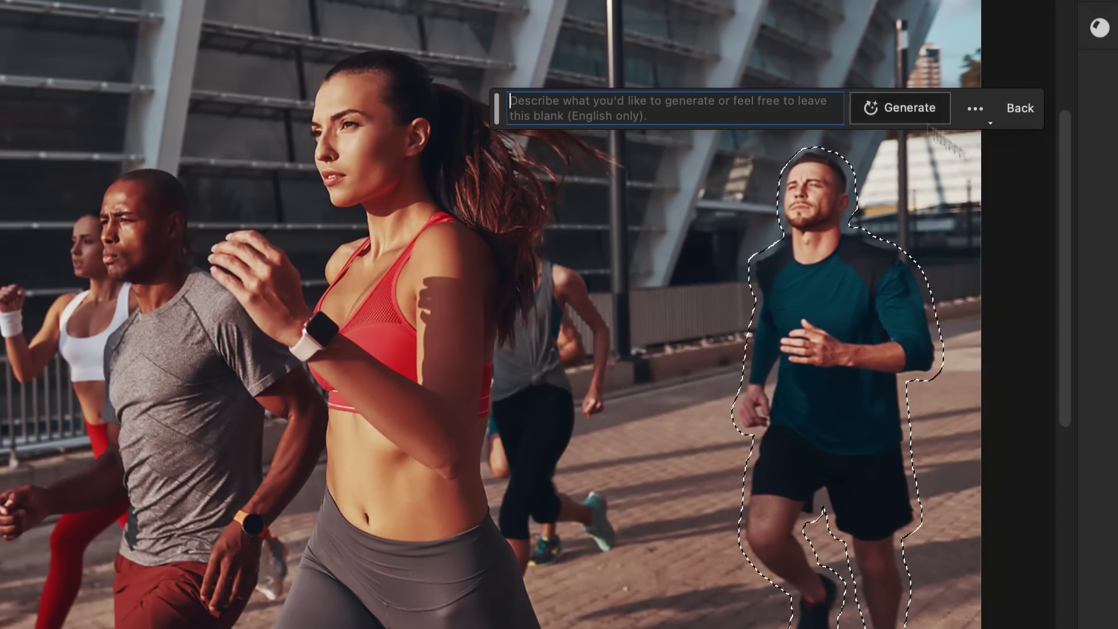
{"action": "left_click", "coordinate": [900, 108]}
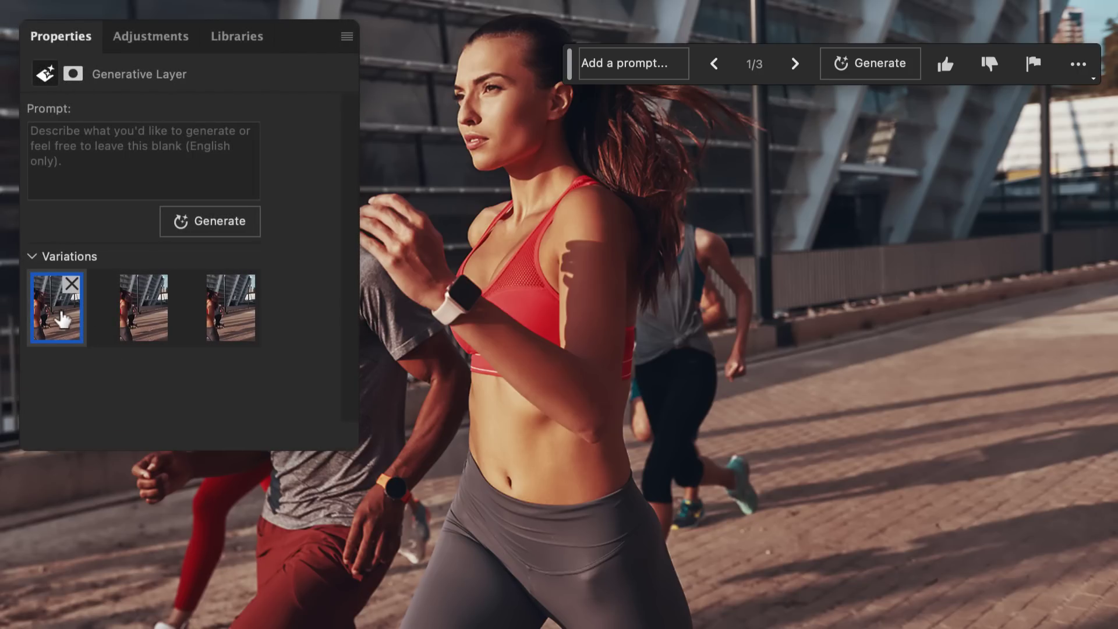
Step: Preview the second generated variation, then settle on the third
{"action": "left_click", "coordinate": [136, 322]}
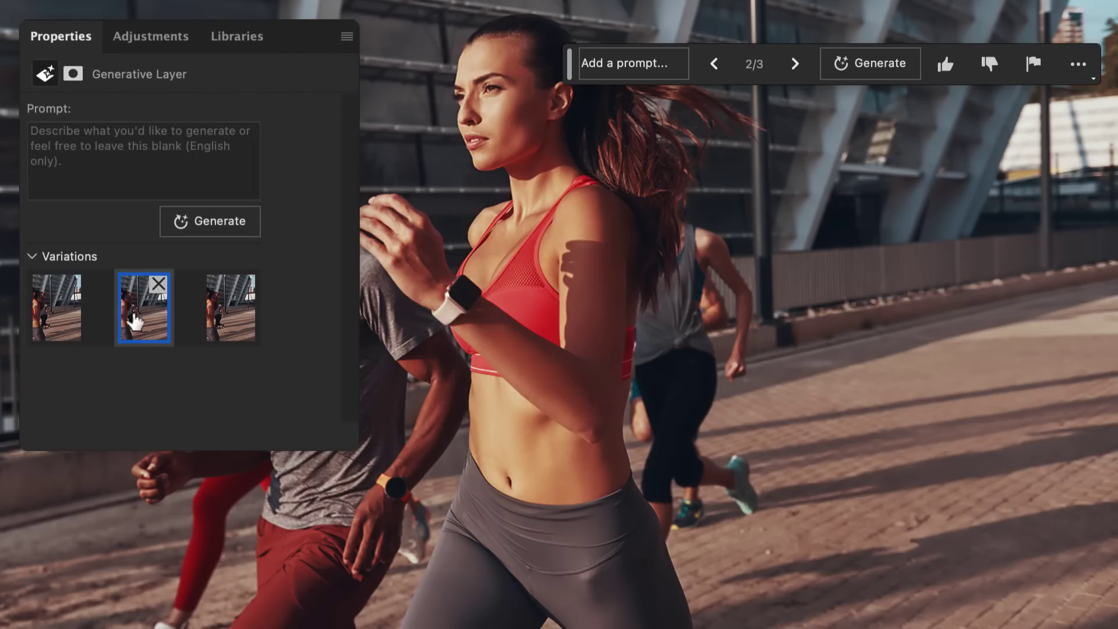
{"action": "left_click", "coordinate": [223, 327]}
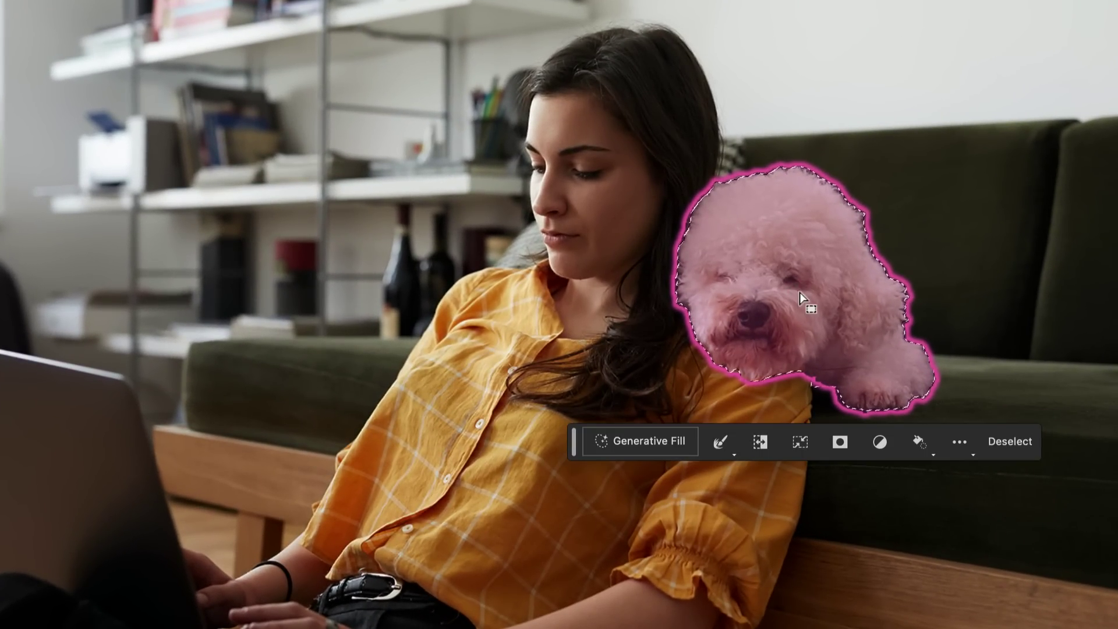
Step: Expand the dog's selection by 10 px with Expand Selection
{"action": "left_click", "coordinate": [720, 443]}
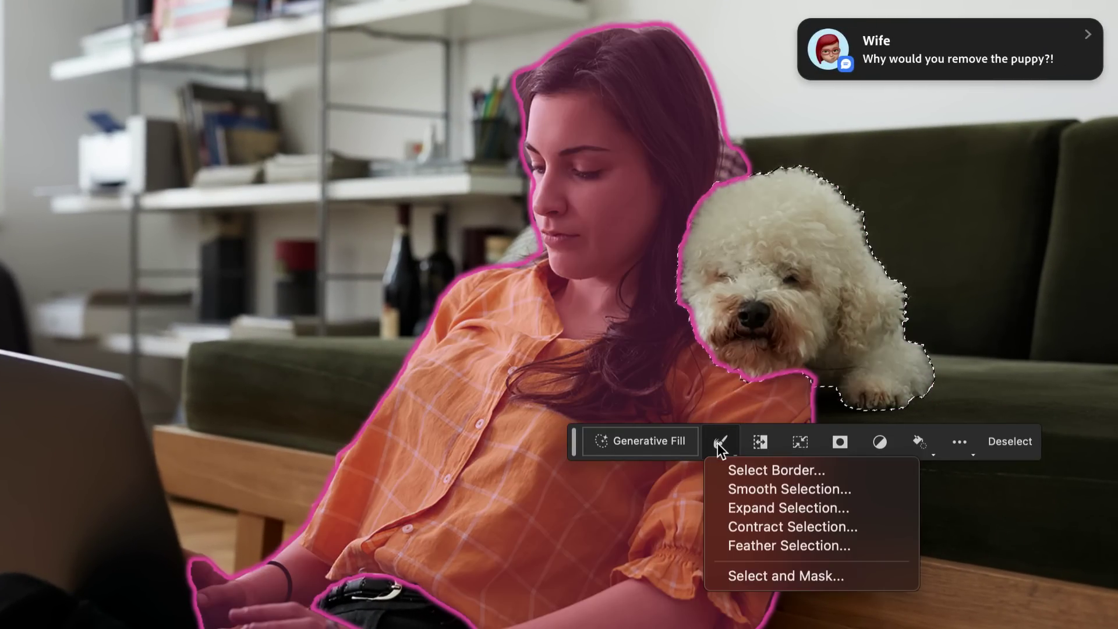
{"action": "left_click", "coordinate": [747, 504]}
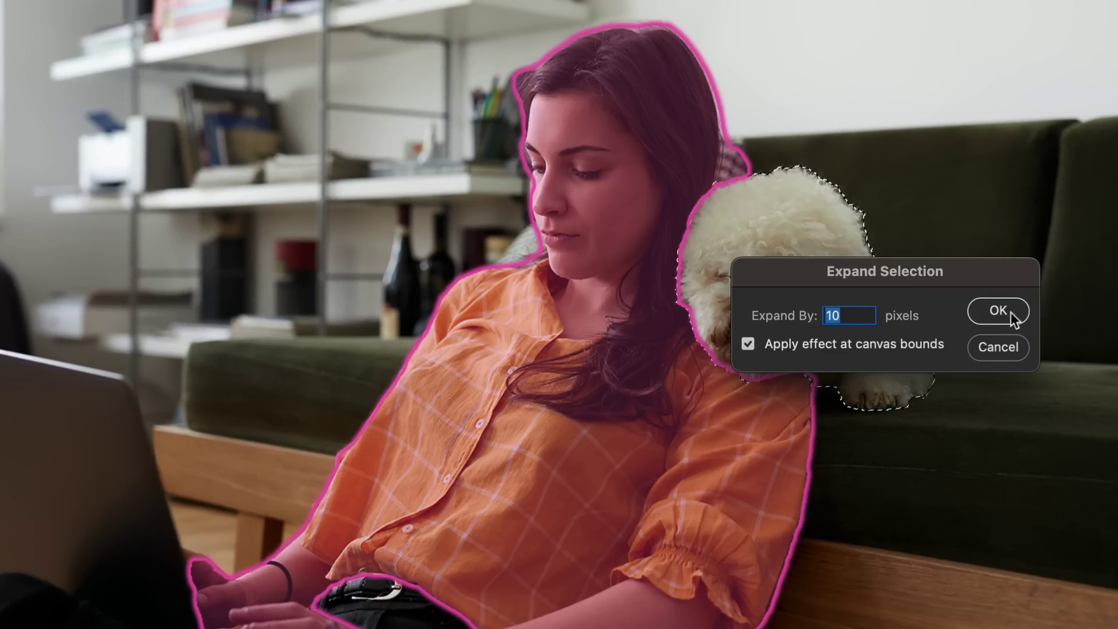
{"action": "left_click", "coordinate": [1009, 311]}
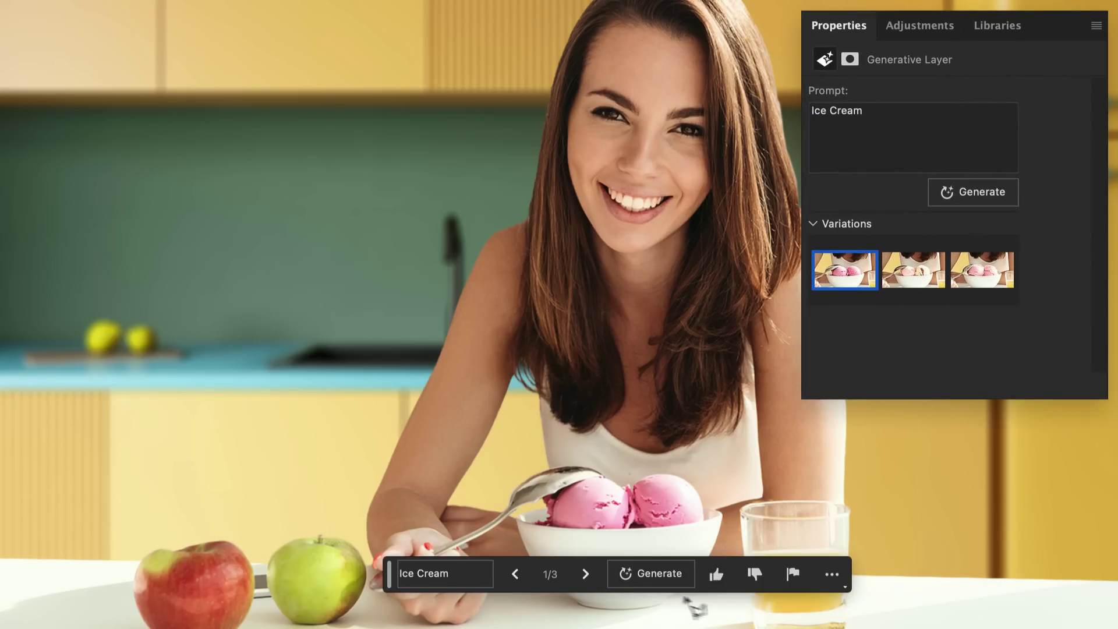
Step: Choose the second ice cream variation, then generate a 'bowl of fruit' on the left counter
{"action": "left_click", "coordinate": [591, 575]}
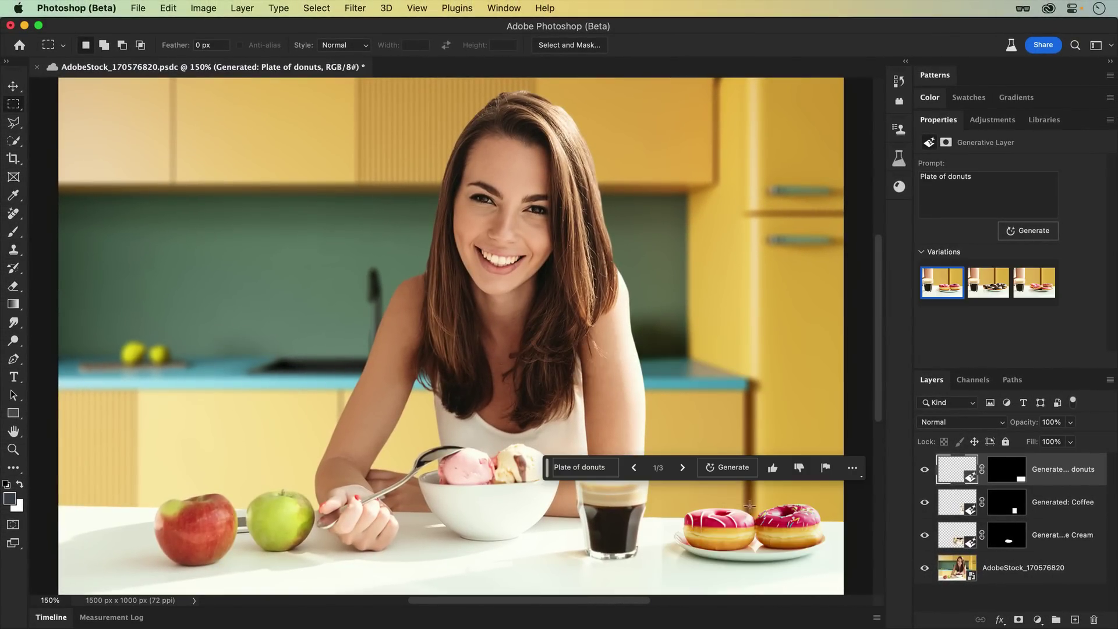
{"action": "left_click_drag", "start_coordinate": [284, 258], "coordinate": [72, 381]}
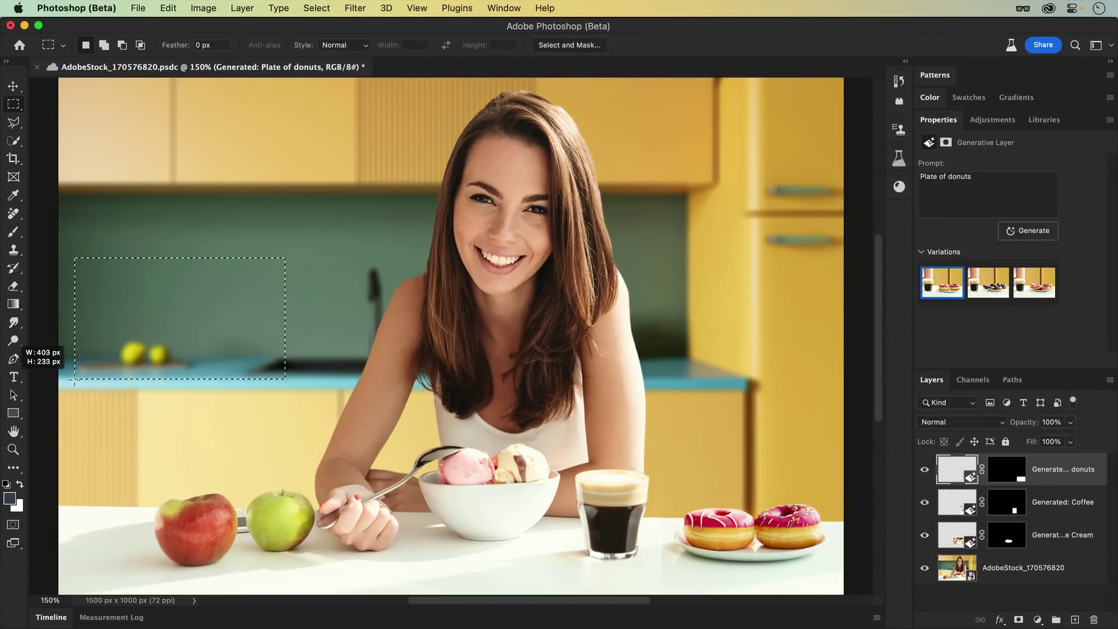
{"action": "left_click", "coordinate": [102, 401]}
{"action": "type", "text": "bowl"}
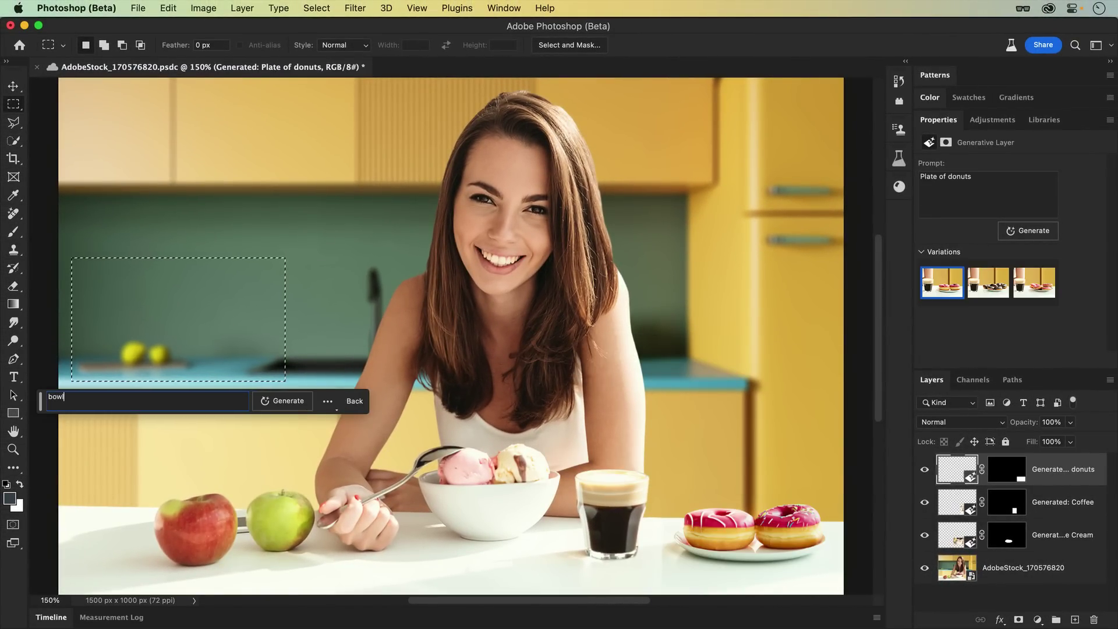
{"action": "type", "text": " of fruit"}
{"action": "left_click", "coordinate": [282, 401]}
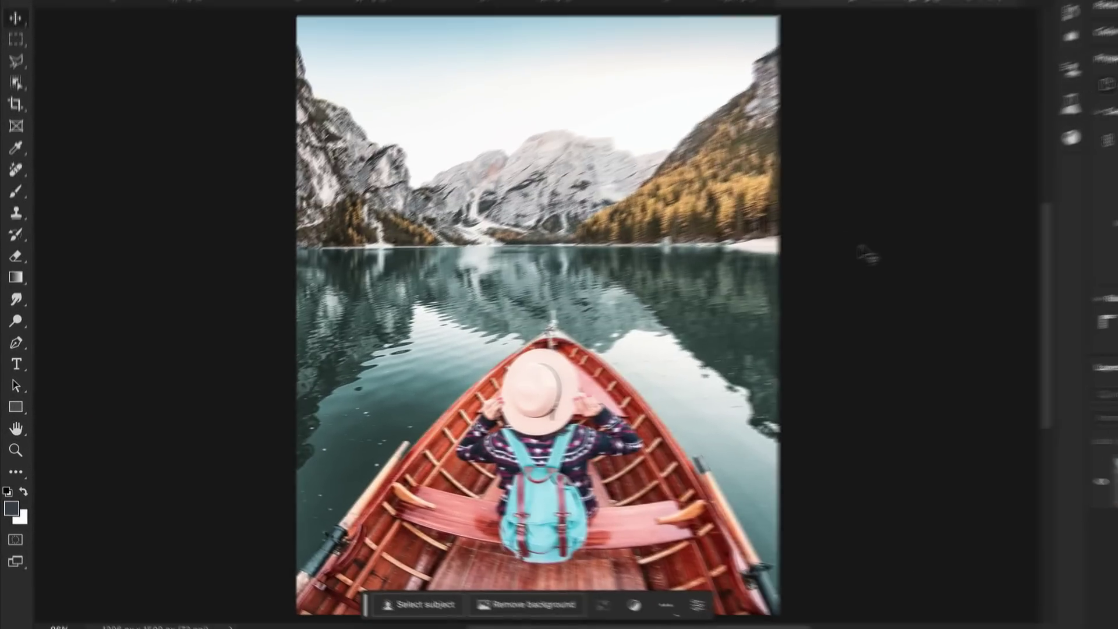
Step: Crop the boat photo's top edge just below the sky, then undo that crop
{"action": "key", "text": "c"}
{"action": "left_click_drag", "start_coordinate": [549, 7], "coordinate": [555, 102]}
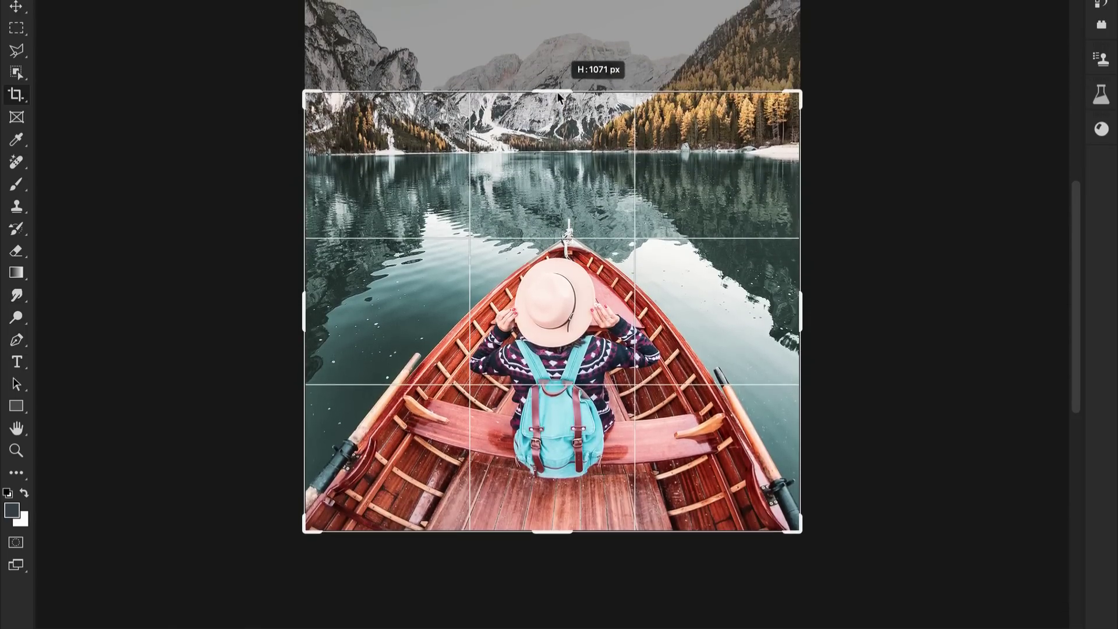
{"action": "left_click_drag", "start_coordinate": [557, 102], "coordinate": [557, 98]}
{"action": "key", "text": "Return"}
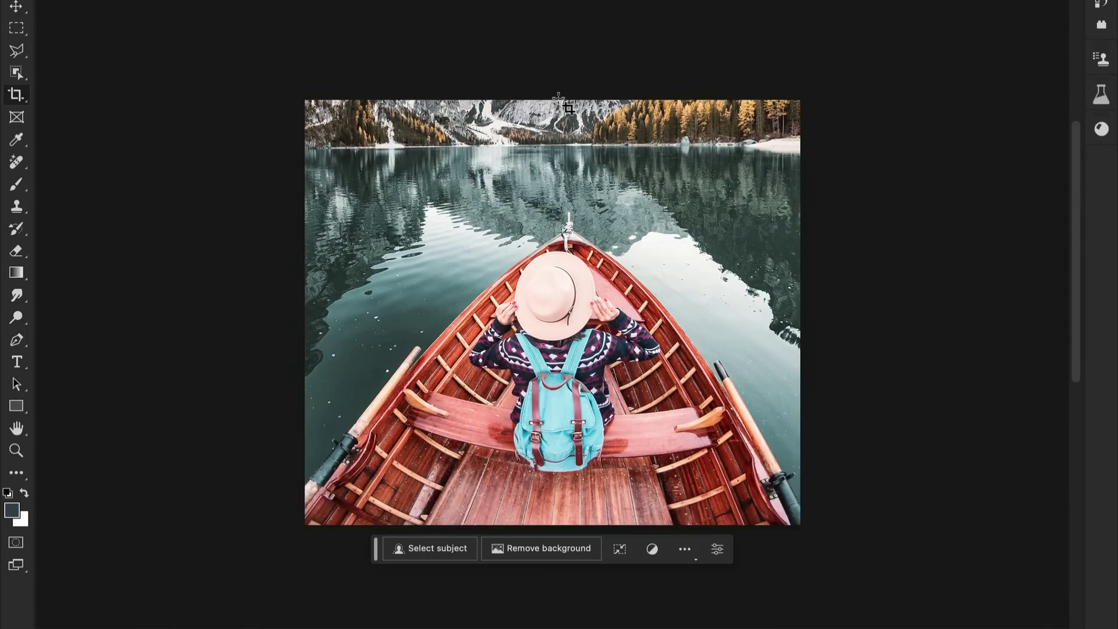
{"action": "key", "text": "v"}
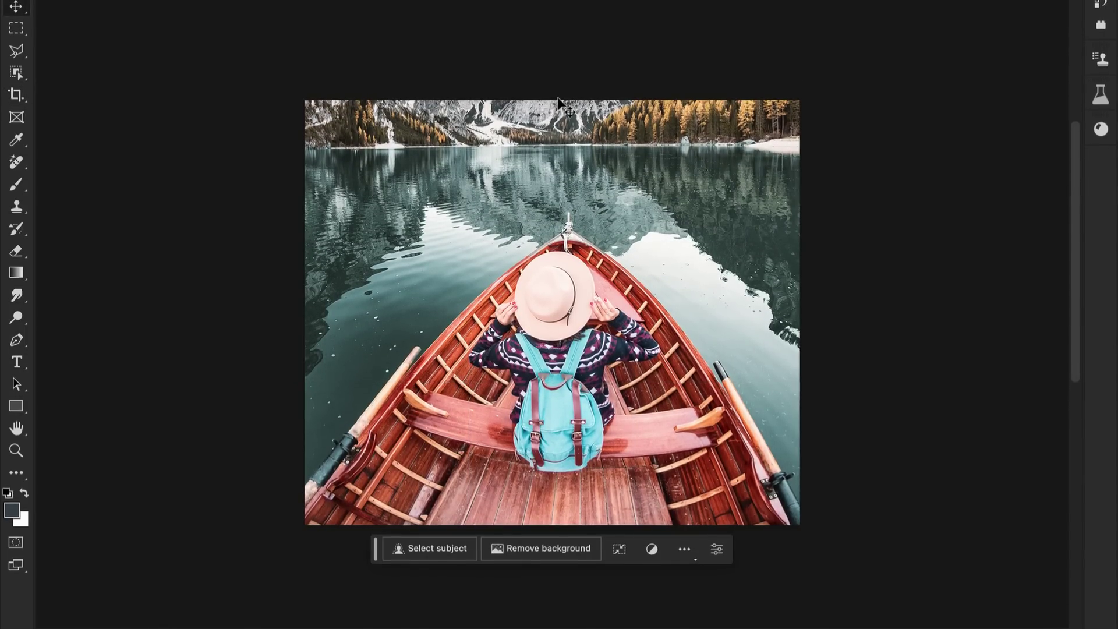
{"action": "key", "text": "ctrl+z"}
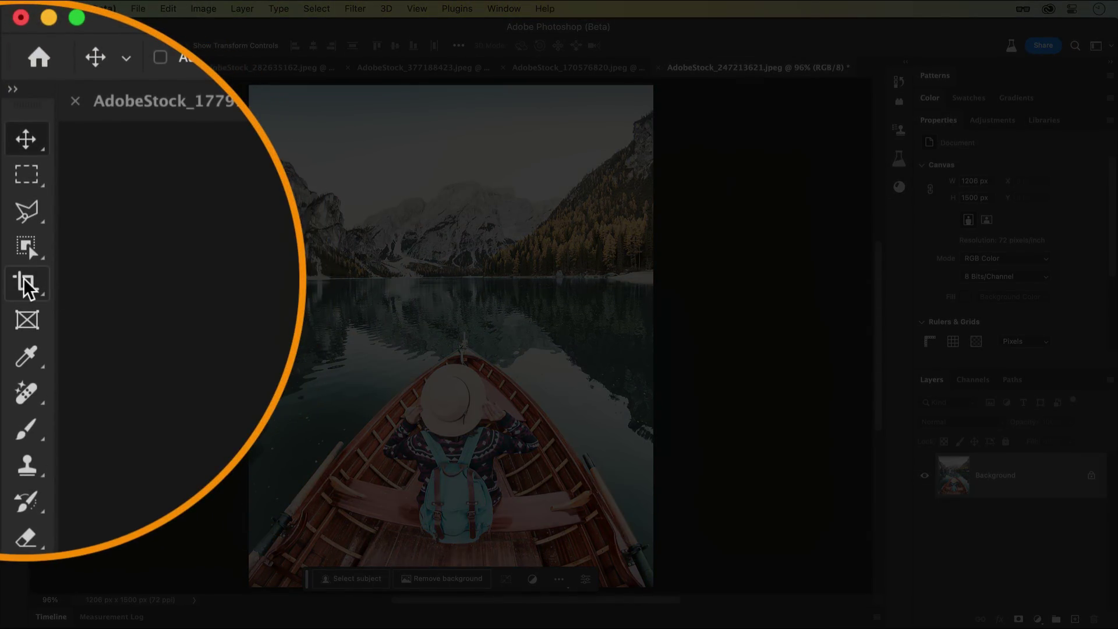
Step: Widen the canvas on both sides with the Crop tool, Content-Aware enabled
{"action": "left_click", "coordinate": [14, 159]}
{"action": "left_click_drag", "start_coordinate": [657, 328], "coordinate": [799, 329]}
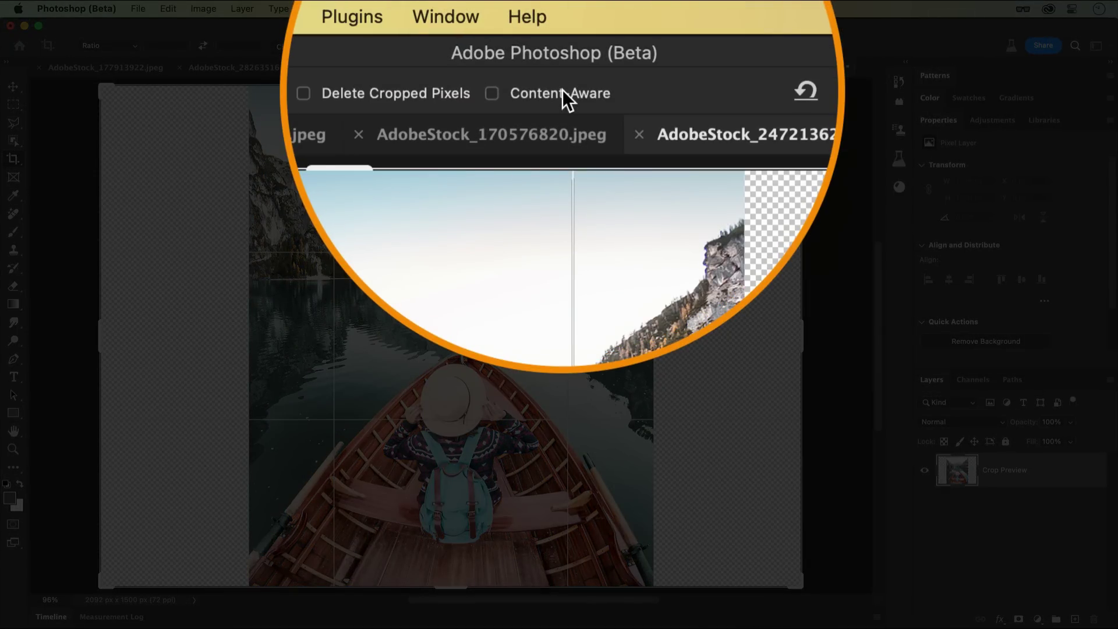
{"action": "left_click", "coordinate": [563, 46]}
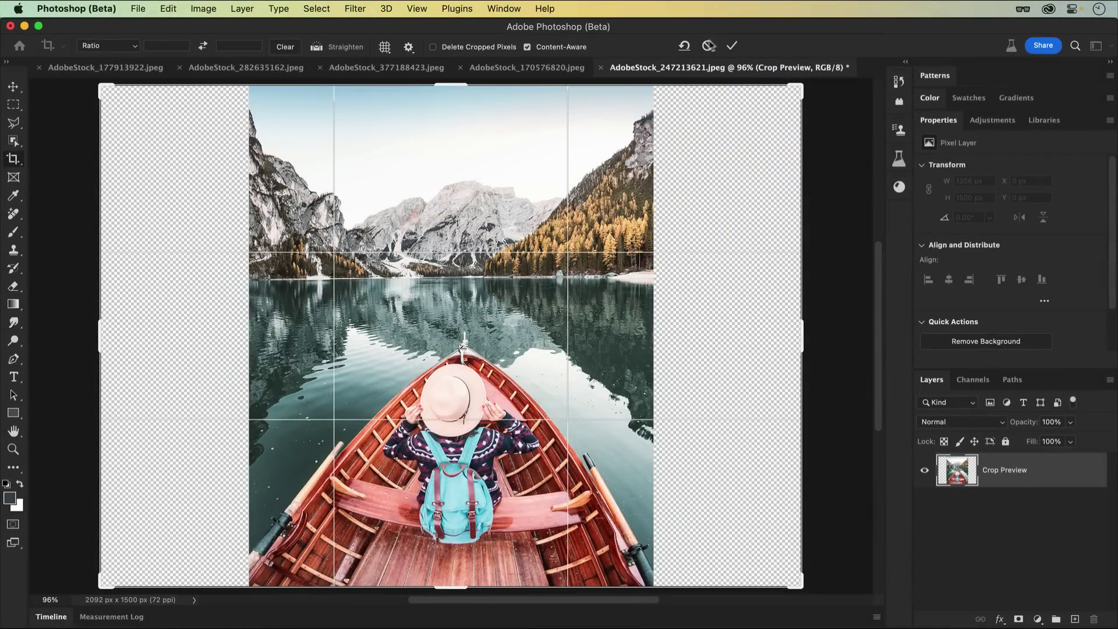
{"action": "left_click", "coordinate": [734, 46]}
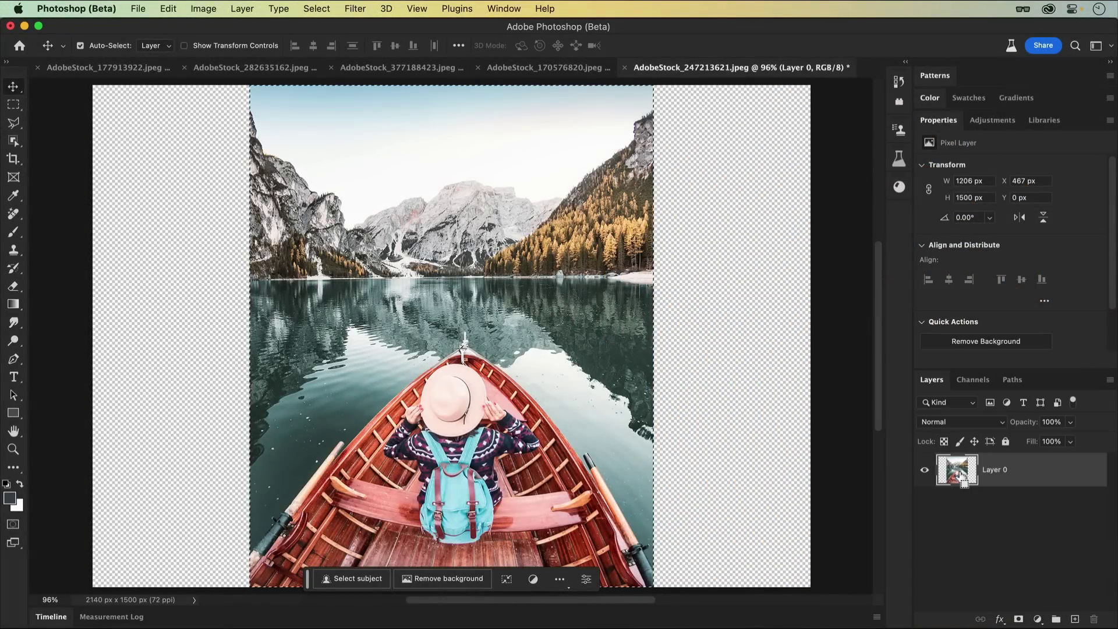
Step: Select the photo layer's pixels and contract the selection by 20 px
{"action": "left_click", "coordinate": [931, 467], "text": "ctrl"}
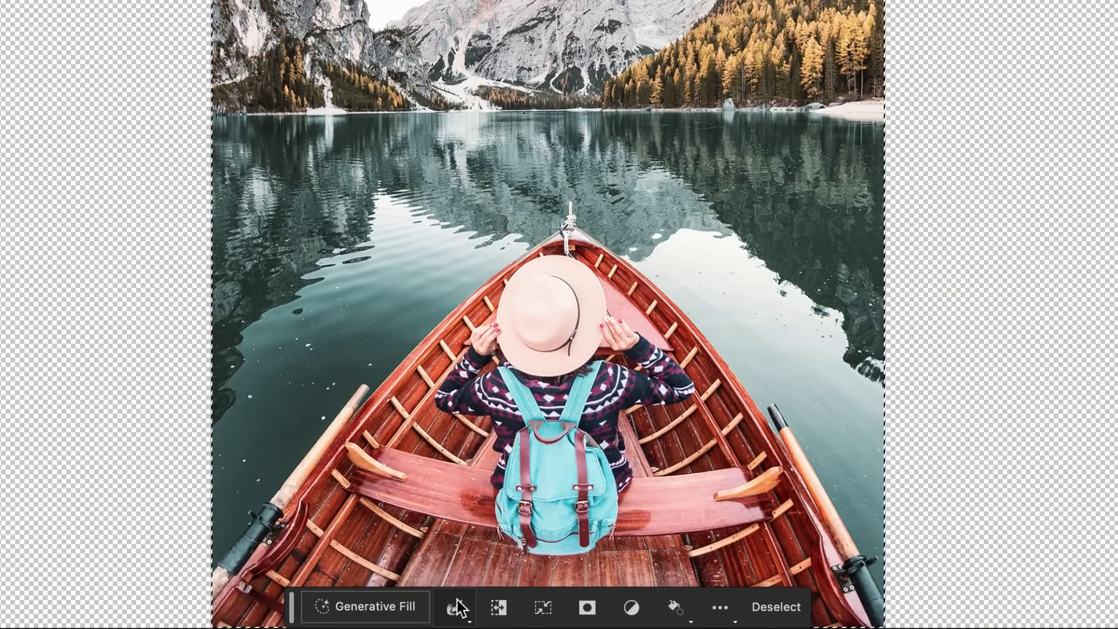
{"action": "left_click", "coordinate": [454, 605]}
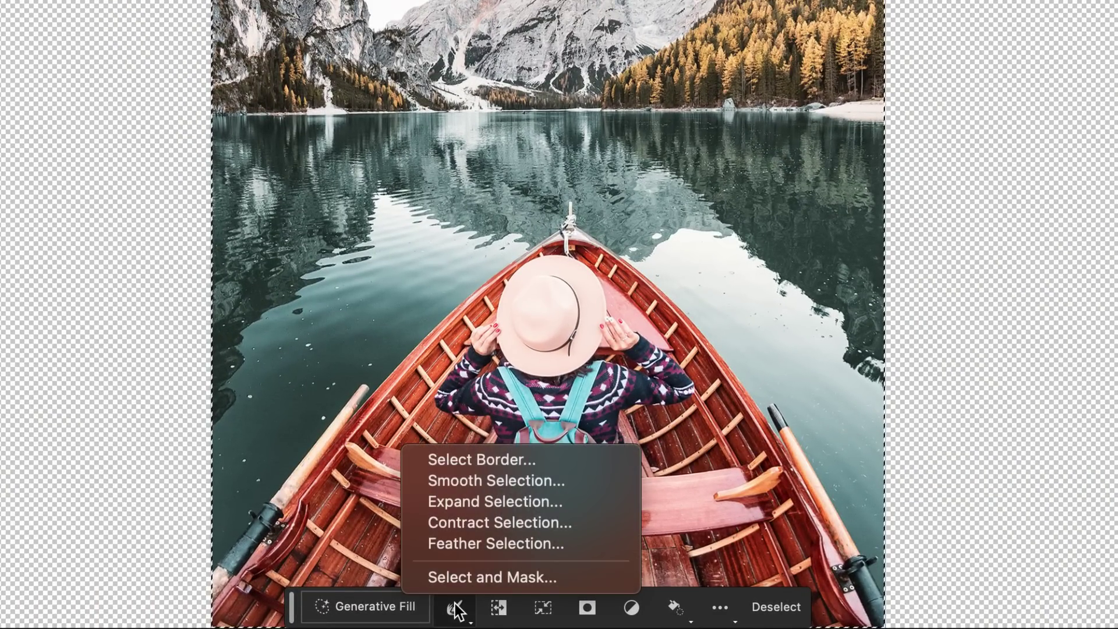
{"action": "left_click", "coordinate": [479, 525]}
{"action": "type", "text": "20"}
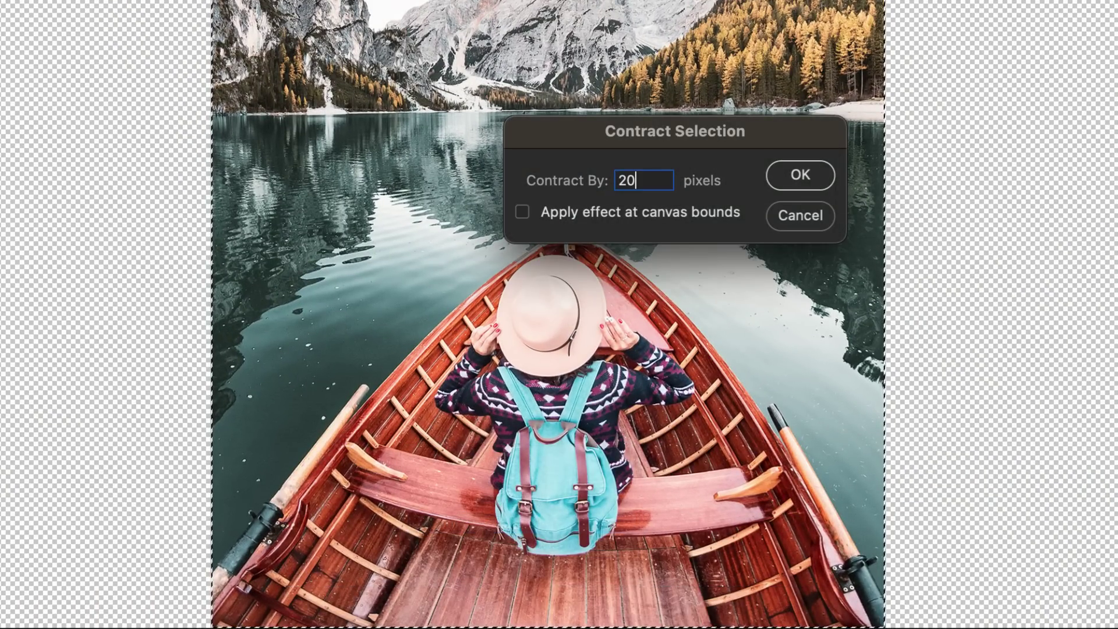
{"action": "key", "text": "Return"}
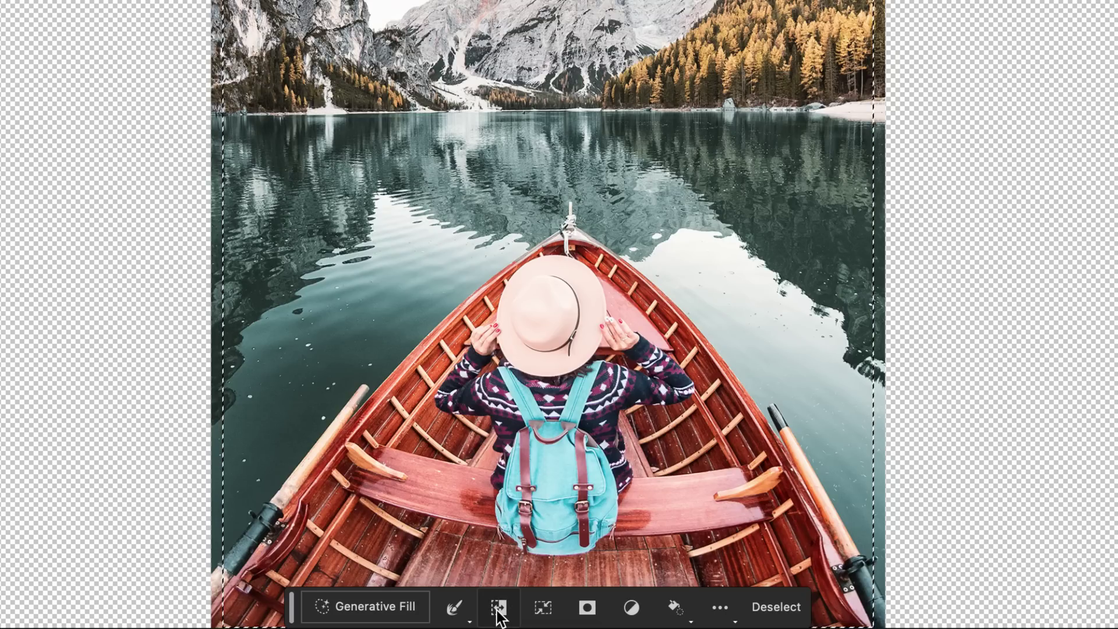
Step: Invert the selection and run Generative Fill on the empty sides without a prompt
{"action": "left_click", "coordinate": [498, 612]}
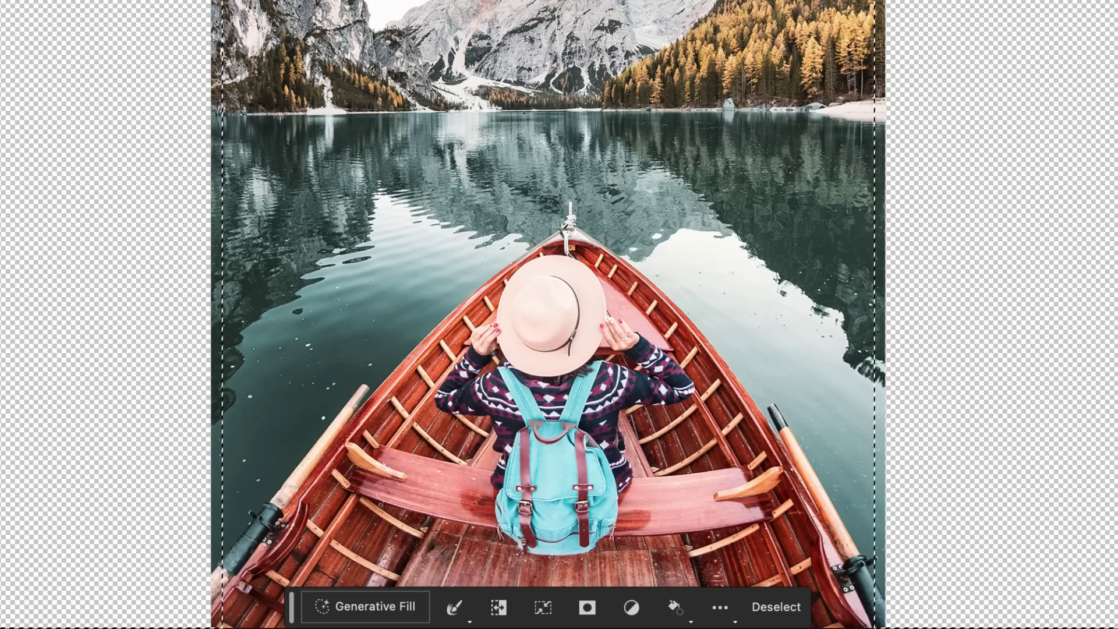
{"action": "left_click", "coordinate": [384, 606]}
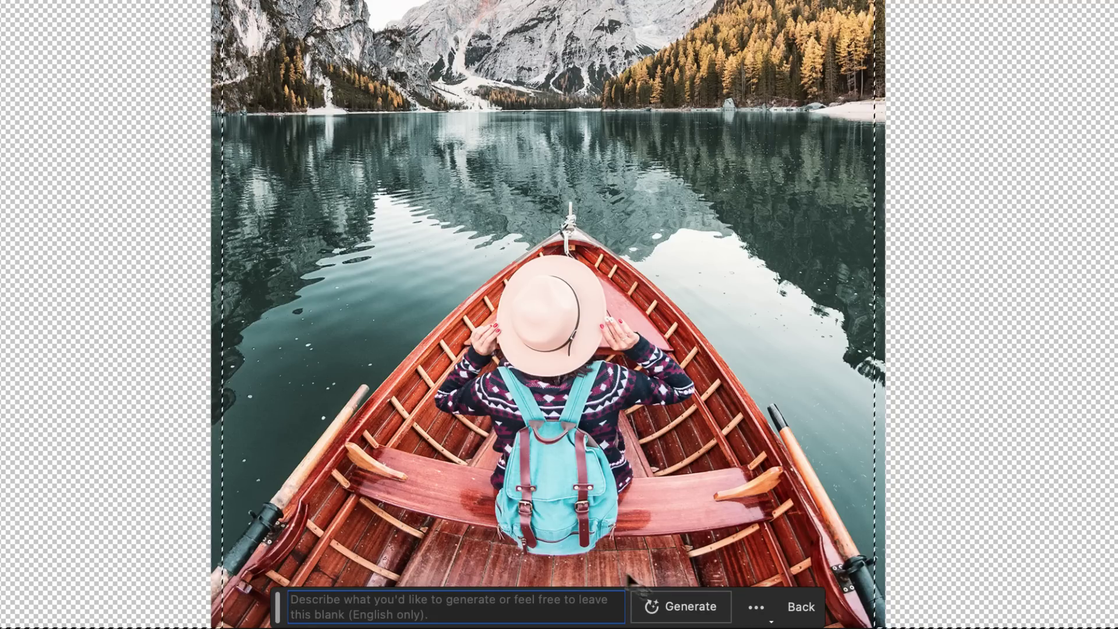
{"action": "left_click", "coordinate": [684, 609]}
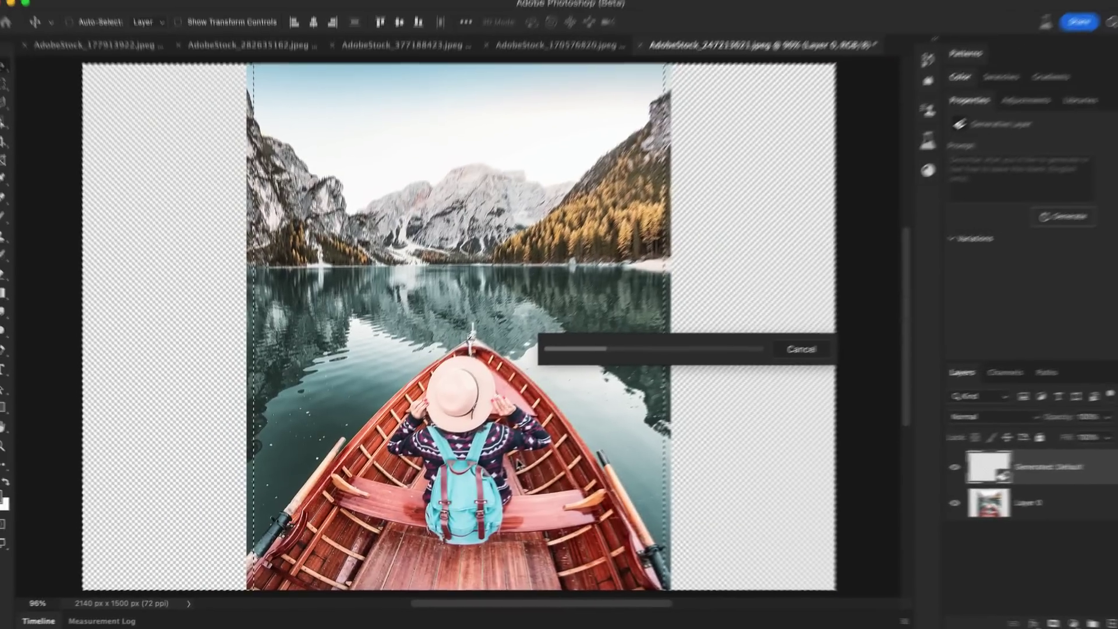